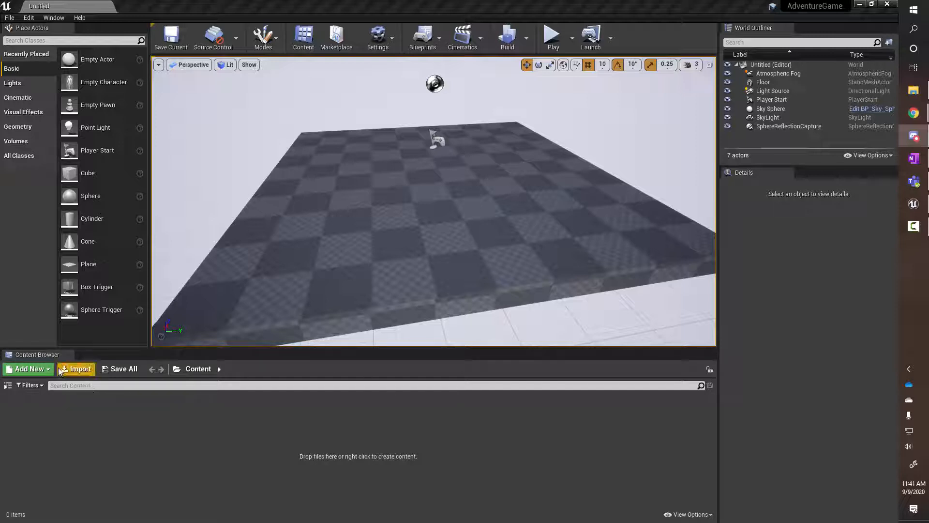
# Show the folder tree in the Content Browser, and place the AdventureGame Google Docs window side by side with the Unreal Editor.
pyautogui.click(8, 387)
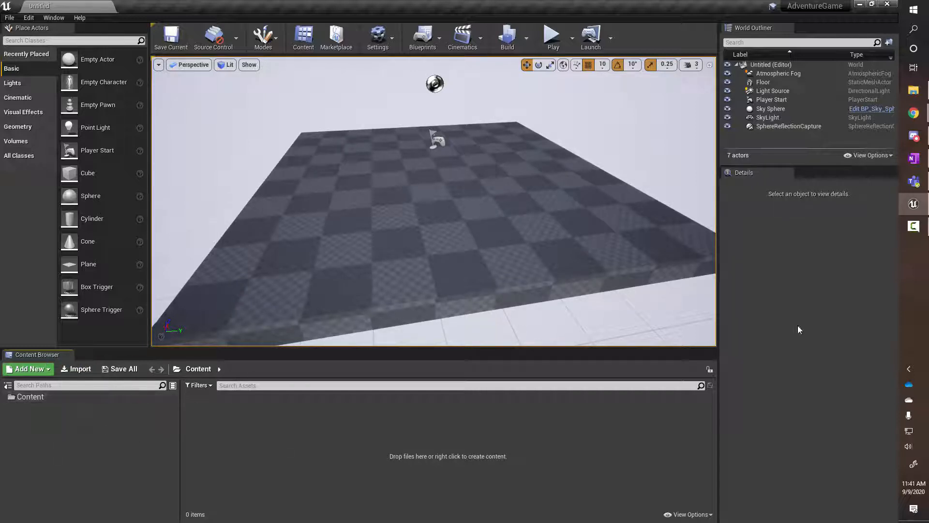
pyautogui.moveTo(914, 113)
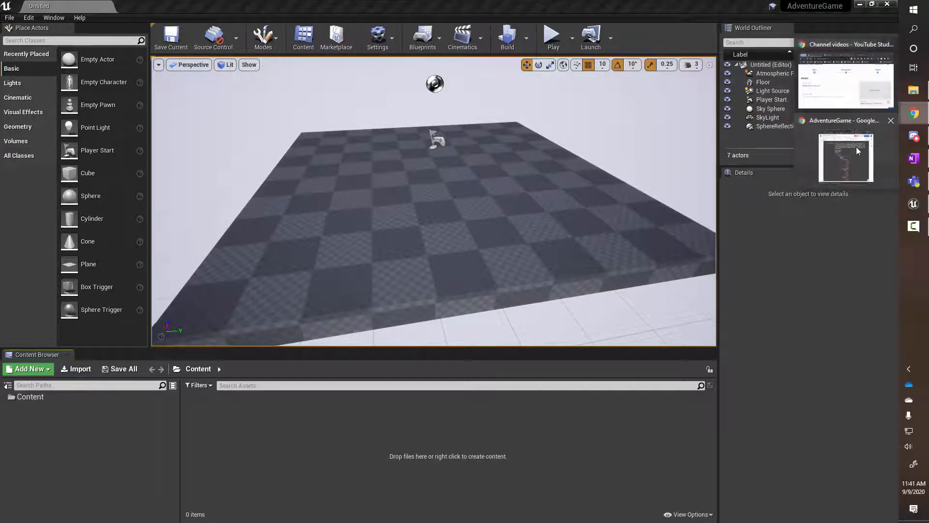
pyautogui.click(857, 151)
pyautogui.moveTo(693, 11); pyautogui.dragTo(897, 5)
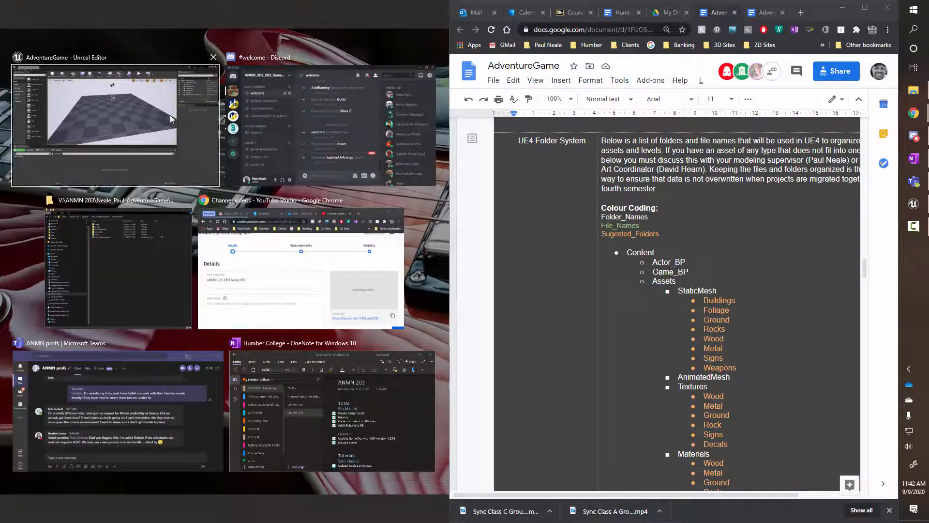
pyautogui.click(170, 115)
# Resize the side-by-side windows so the Unreal Editor takes about two thirds of the width and the document fills the rest.
pyautogui.moveTo(450, 179); pyautogui.dragTo(662, 179)
pyautogui.moveTo(826, 10); pyautogui.dragTo(927, 52)
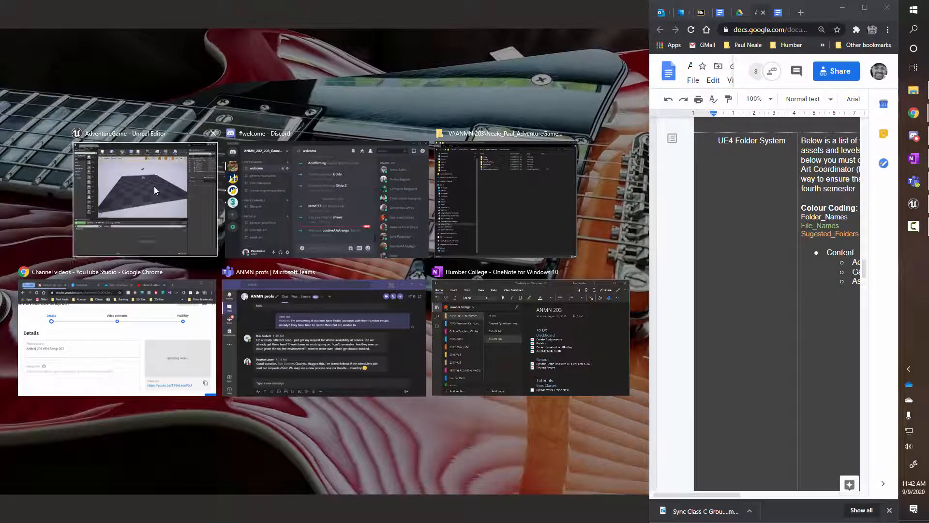
pyautogui.click(154, 186)
pyautogui.moveTo(651, 231); pyautogui.dragTo(591, 235)
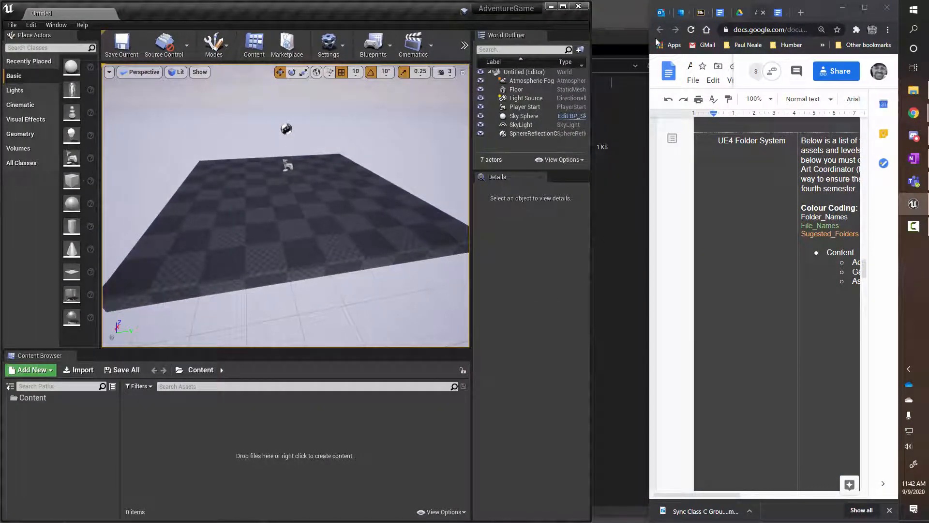
pyautogui.moveTo(649, 44); pyautogui.dragTo(594, 46)
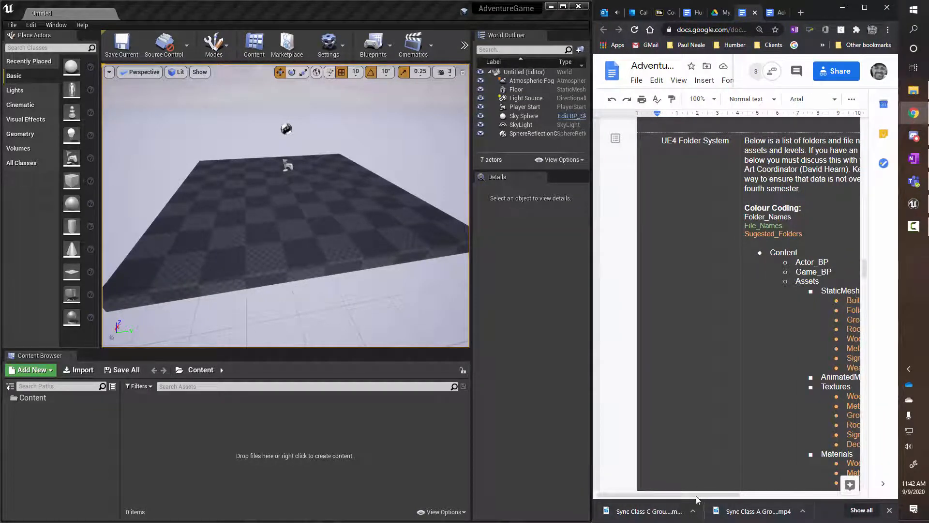
# Highlight the Content entry in the UE4 Folder System list of the AdventureGame document.
pyautogui.moveTo(699, 494); pyautogui.dragTo(759, 494)
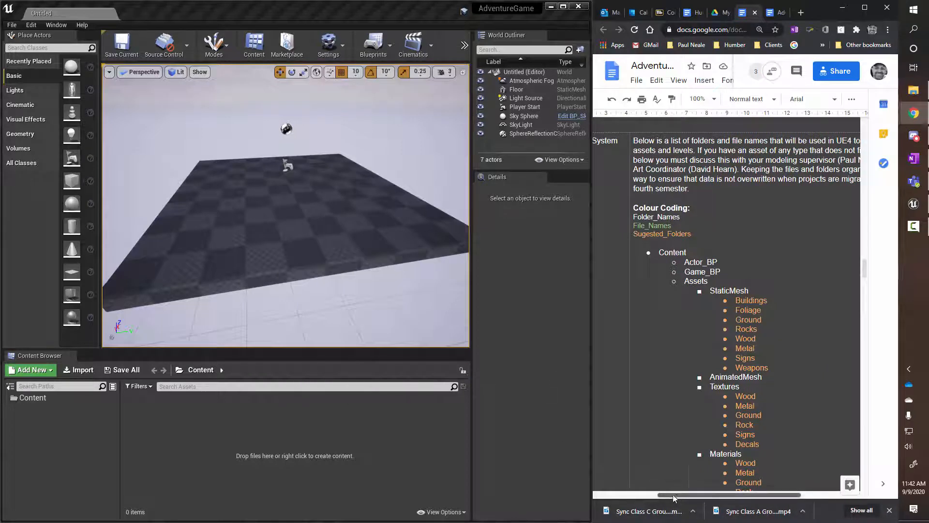
pyautogui.moveTo(680, 495); pyautogui.dragTo(641, 495)
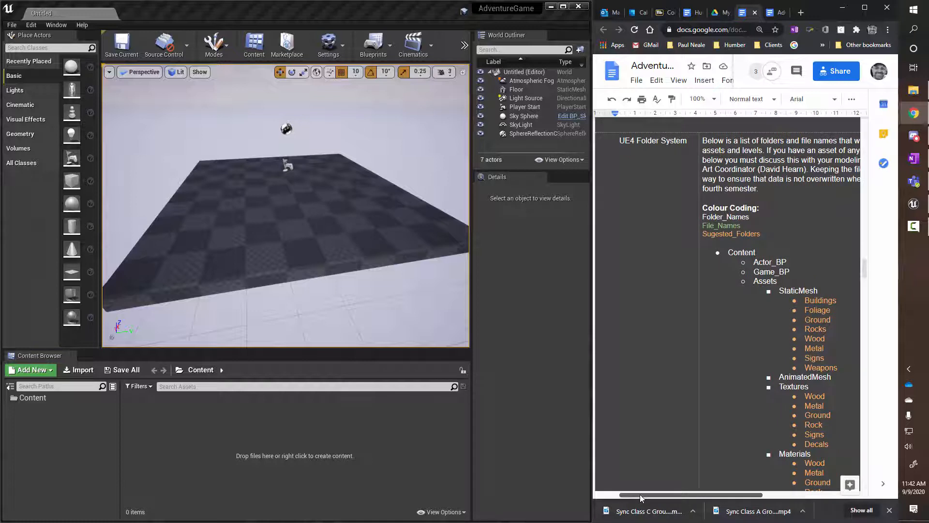
pyautogui.moveTo(640, 495); pyautogui.dragTo(676, 488)
pyautogui.doubleClick(678, 252)
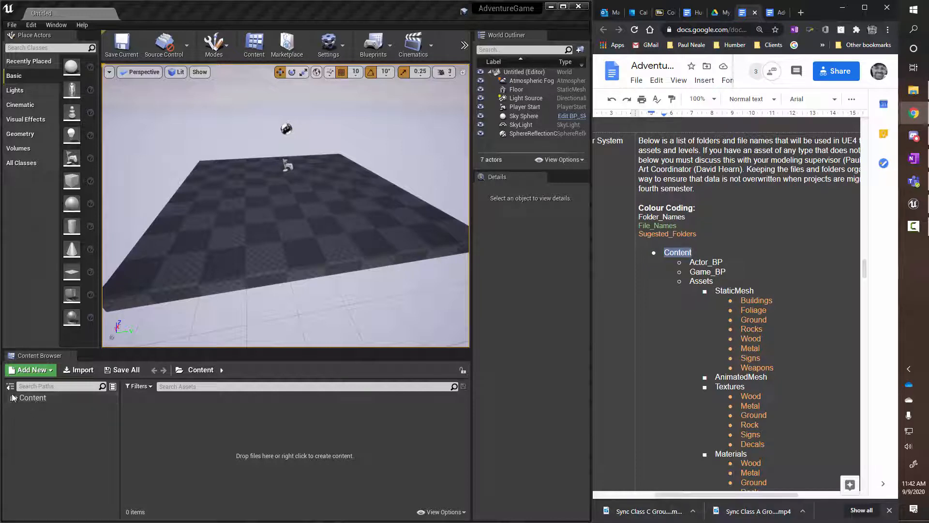
pyautogui.click(16, 402)
pyautogui.rightClick(16, 406)
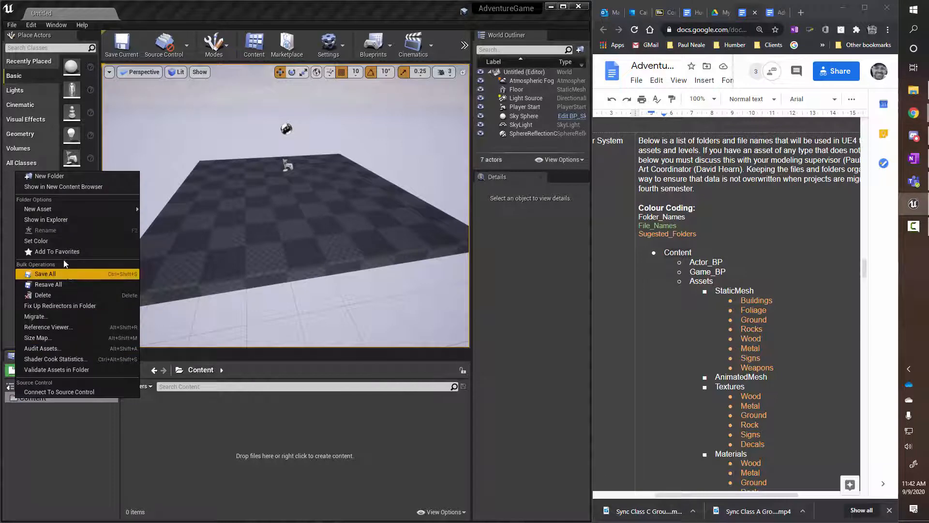
pyautogui.click(89, 462)
pyautogui.click(51, 372)
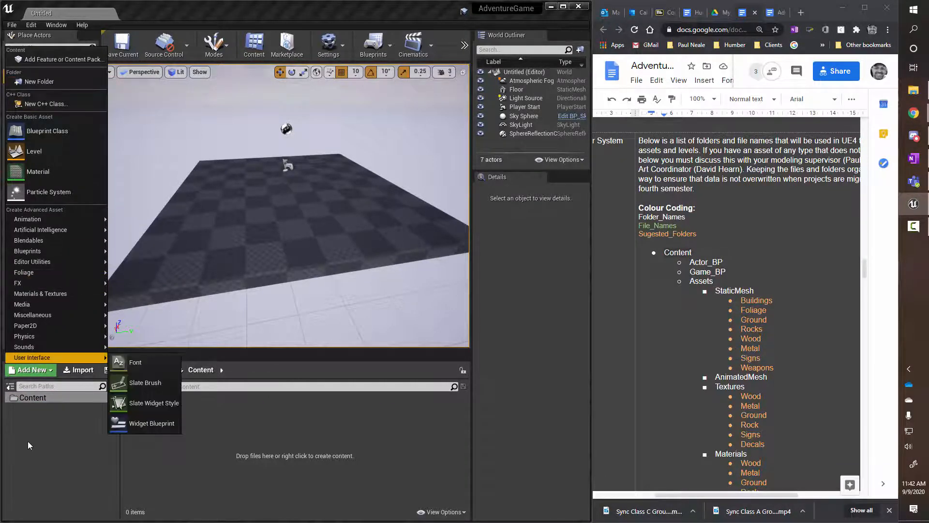
# Create a new folder under Content in the Unreal Content Browser and name it Actor_BP, as listed in the document.
pyautogui.rightClick(29, 402)
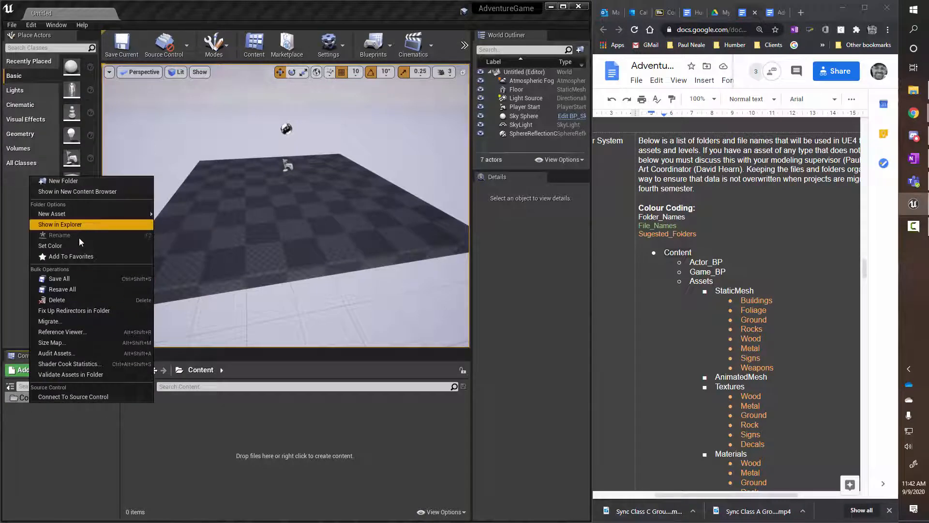
pyautogui.click(77, 178)
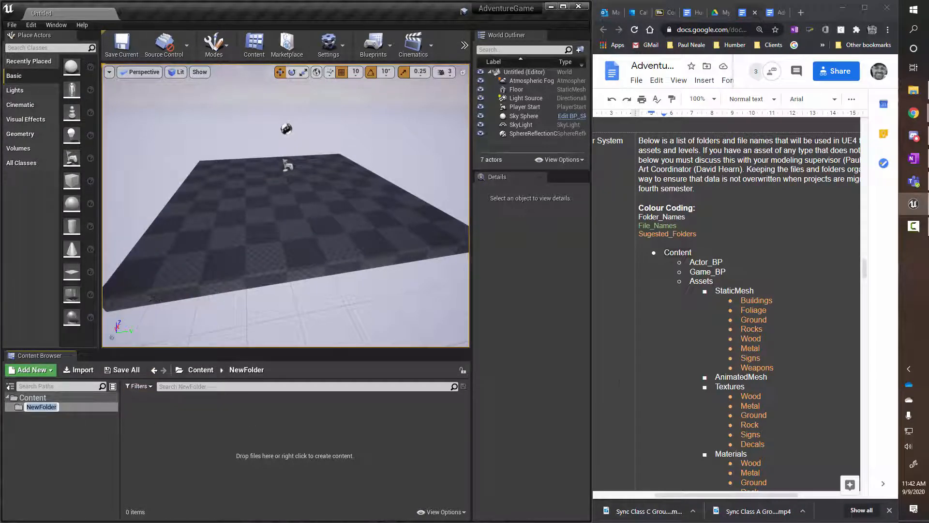
pyautogui.moveTo(724, 262); pyautogui.dragTo(691, 263)
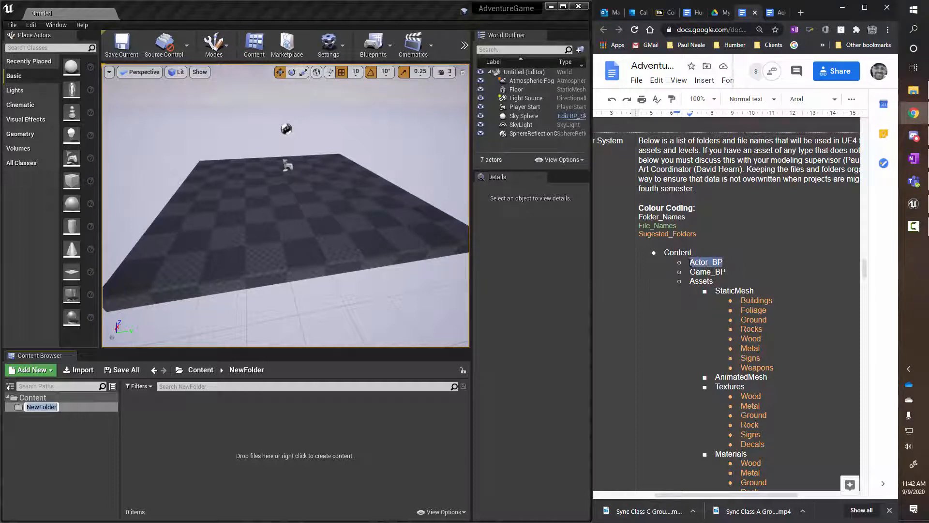
pyautogui.click(53, 422)
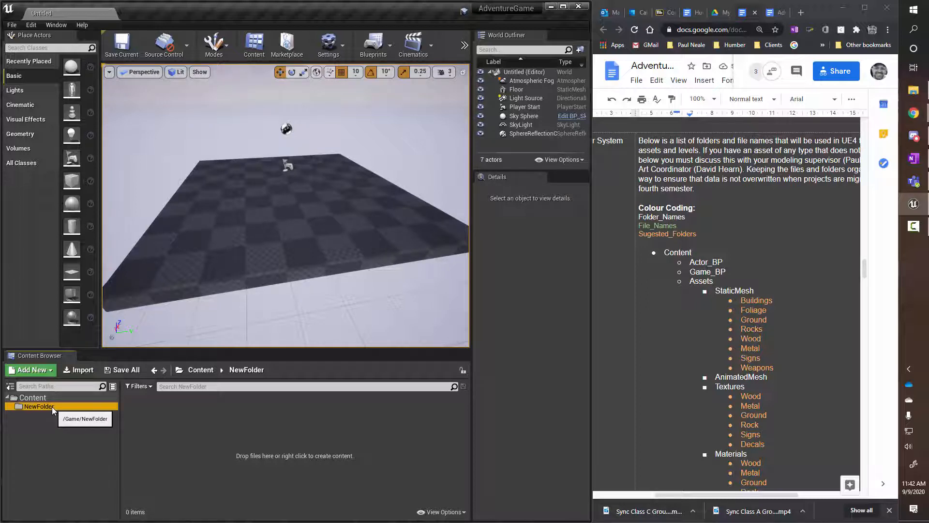
pyautogui.rightClick(51, 407)
pyautogui.click(33, 407)
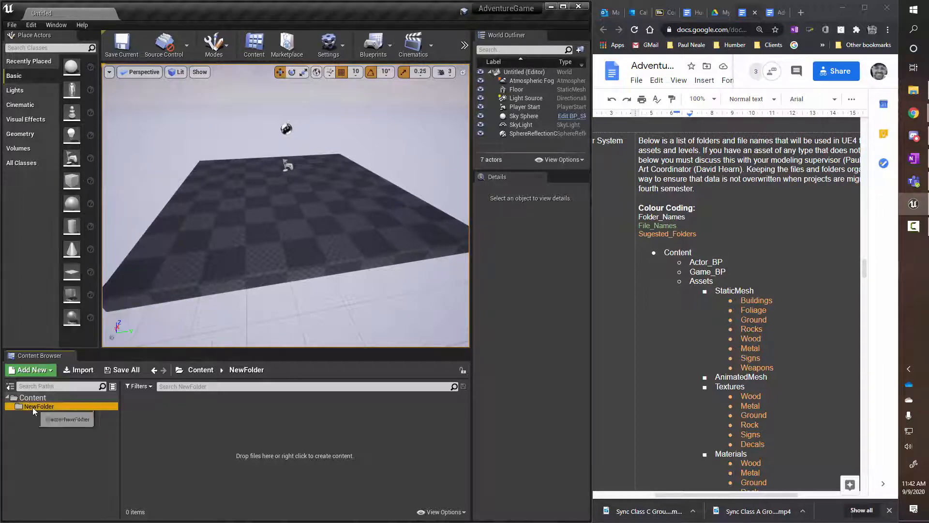
pyautogui.press('F2')
pyautogui.write('Actor_BP')
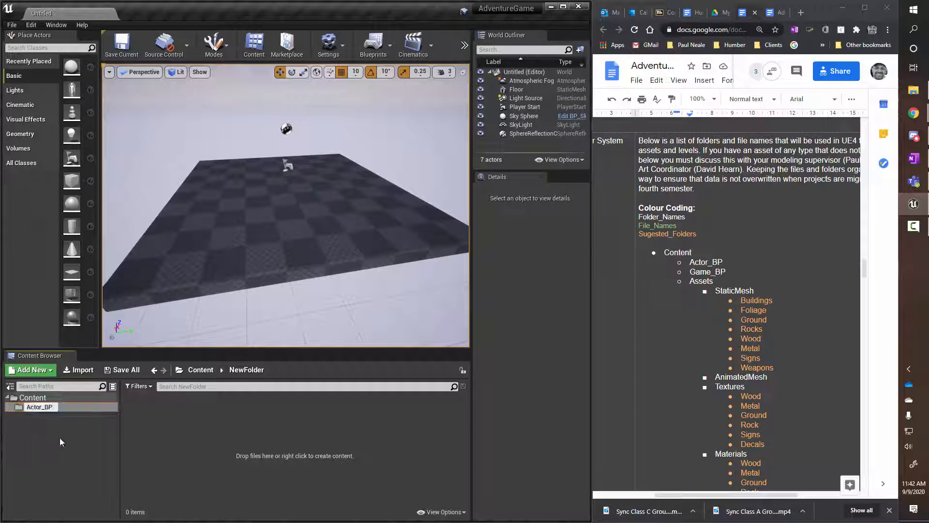
pyautogui.press('Return')
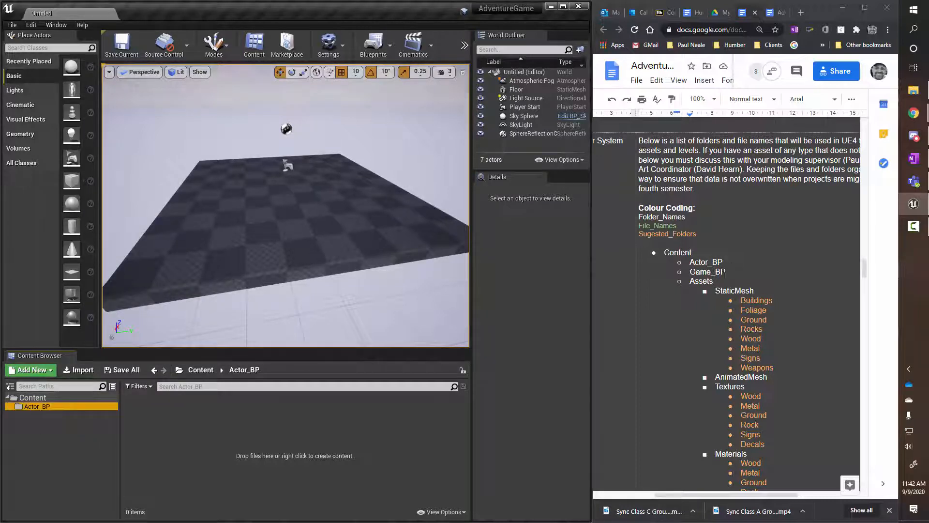
# Copy the name Game_BP from the document and create a folder with that name under Content.
pyautogui.doubleClick(693, 273)
pyautogui.hotkey('ctrl', 'c')
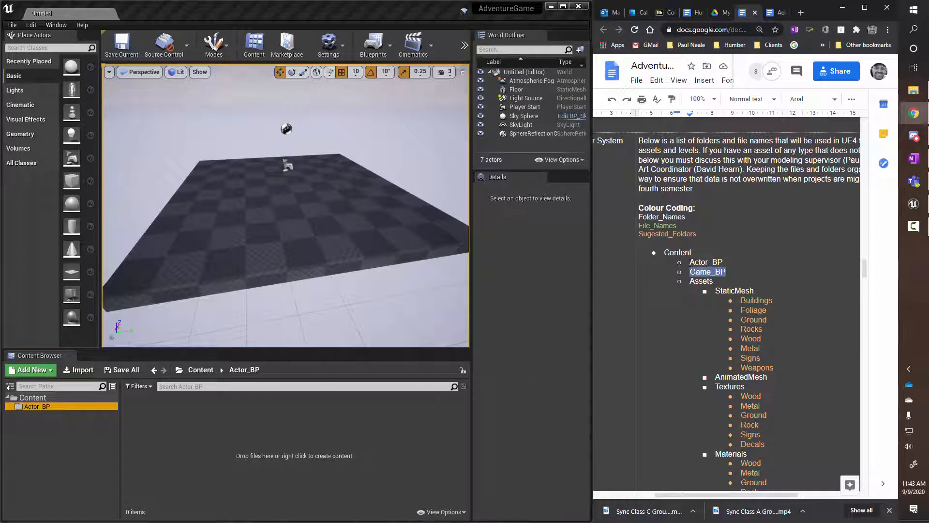
pyautogui.click(36, 398)
pyautogui.rightClick(37, 399)
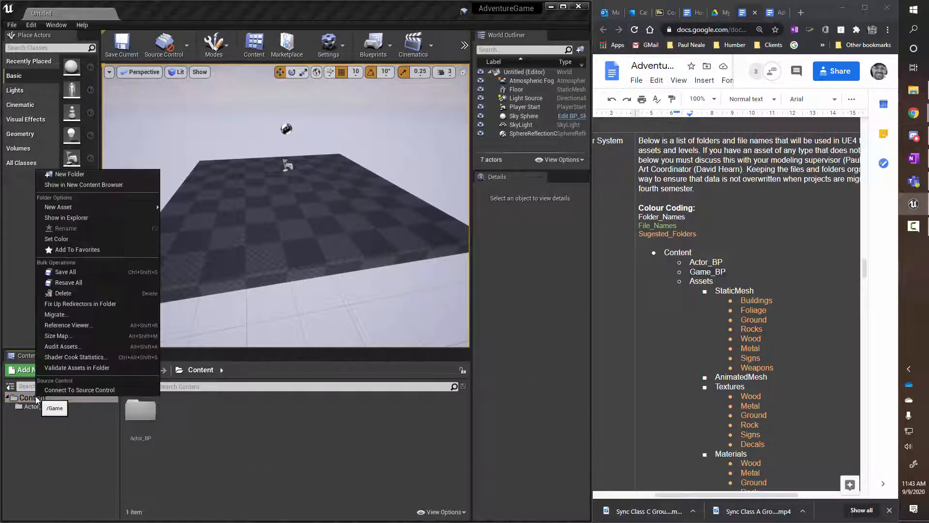
pyautogui.click(68, 175)
pyautogui.hotkey('ctrl', 'v')
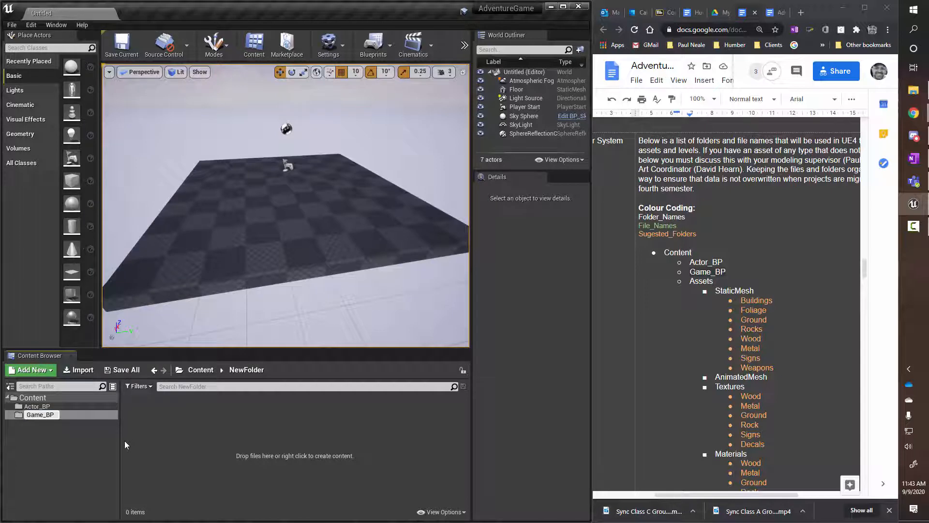
pyautogui.press('Return')
# Add a folder named Assets under Content, taking the name from the document's list.
pyautogui.click(691, 281)
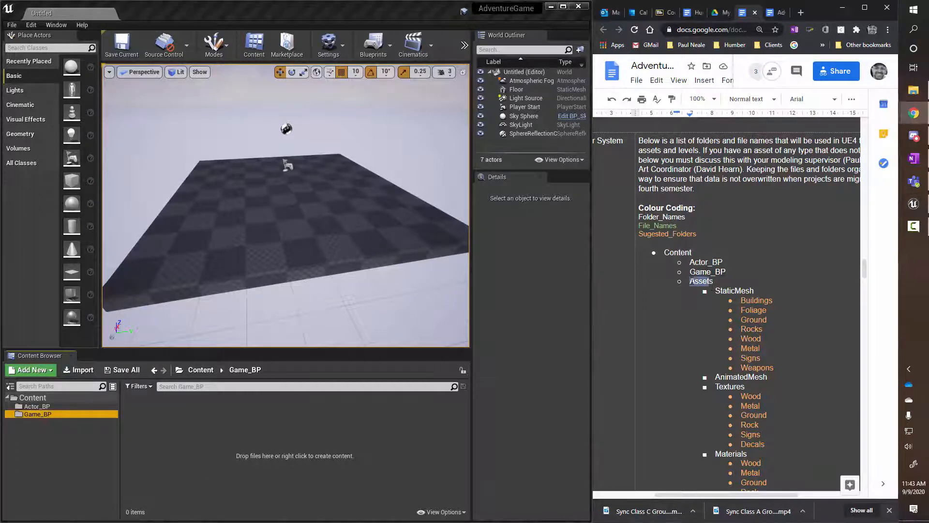
pyautogui.moveTo(714, 281); pyautogui.dragTo(690, 282)
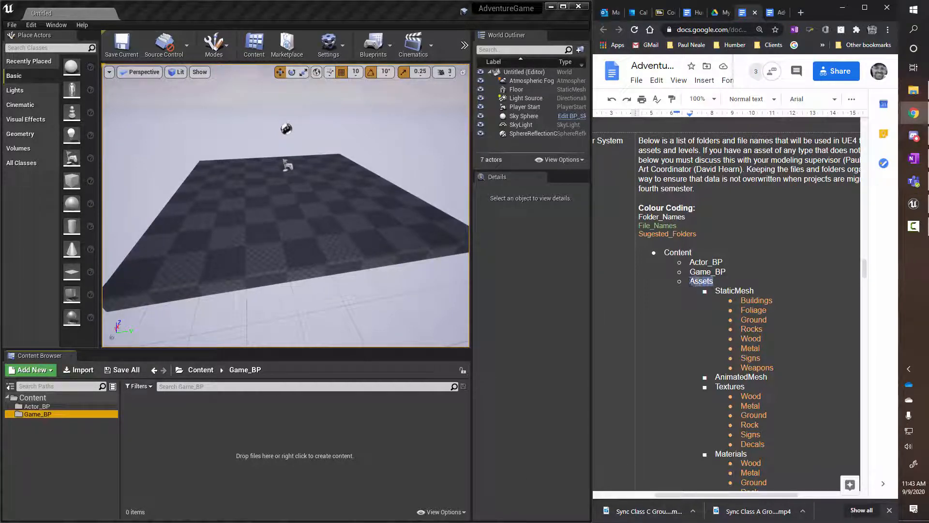
pyautogui.rightClick(33, 398)
pyautogui.click(67, 176)
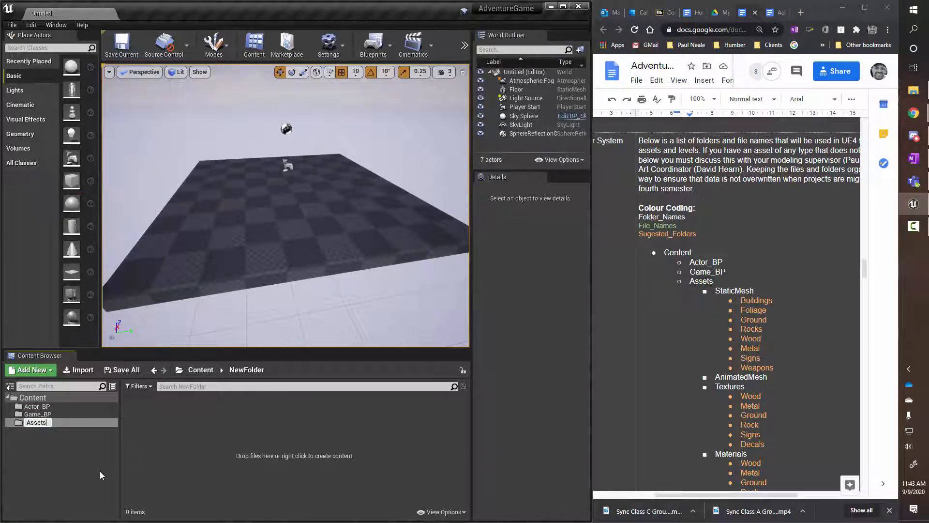
pyautogui.write('Assets')
pyautogui.press('Return')
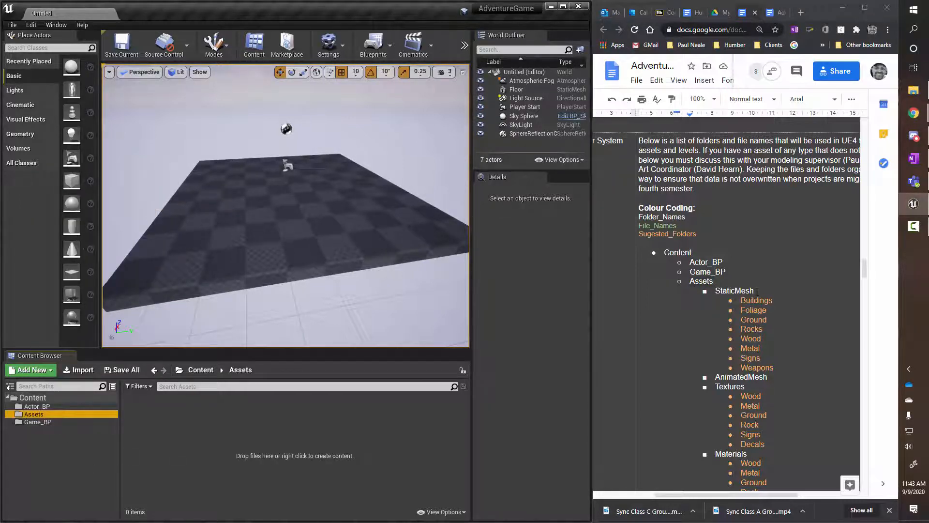
# Copy the name StaticMesh from the document and create a subfolder with that name inside Assets.
pyautogui.doubleClick(757, 290)
pyautogui.hotkey('ctrl', 'c')
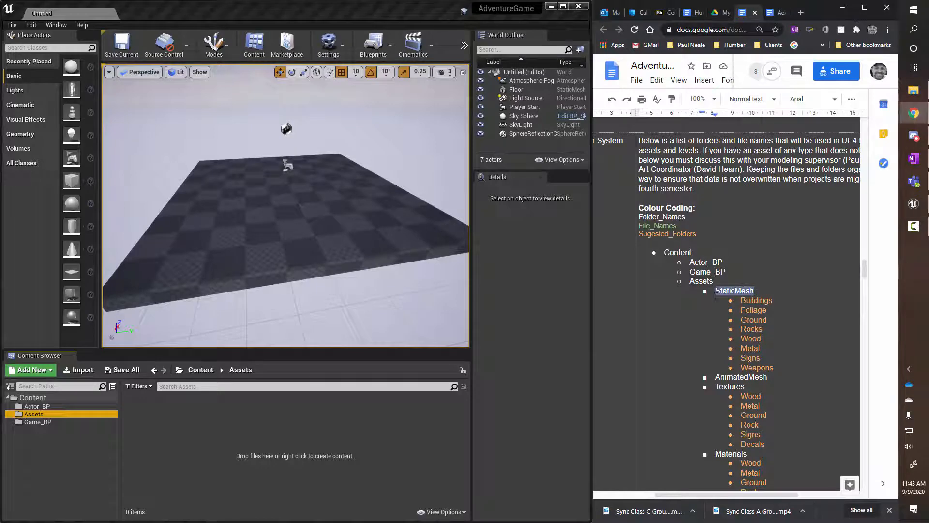
pyautogui.rightClick(39, 414)
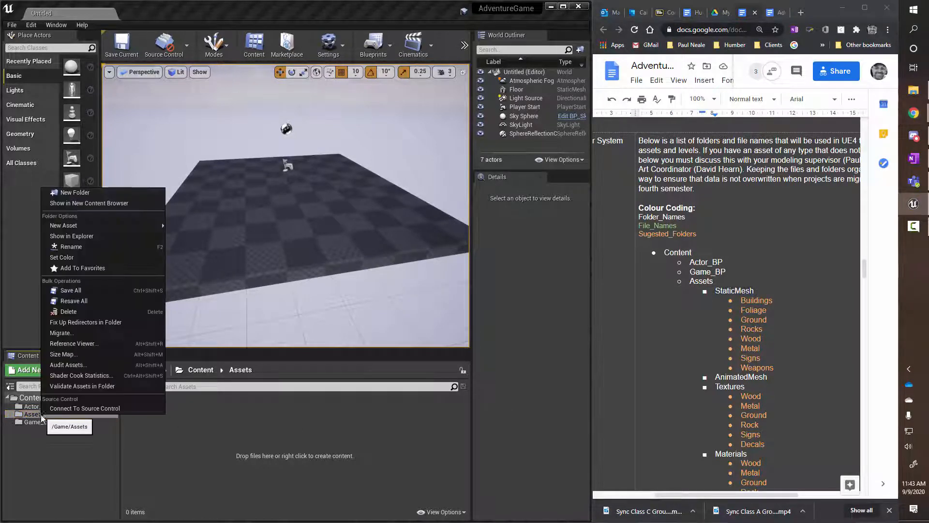
pyautogui.click(79, 194)
pyautogui.hotkey('ctrl', 'v')
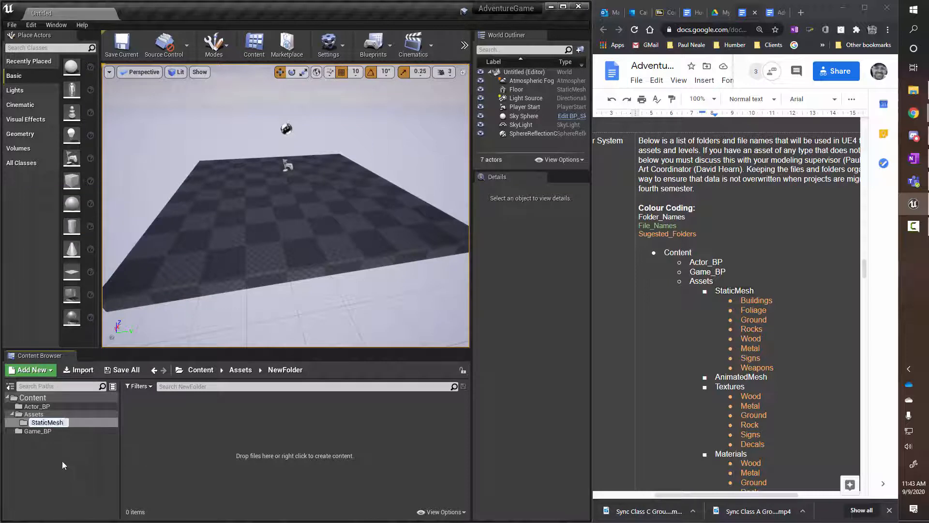
pyautogui.press('Return')
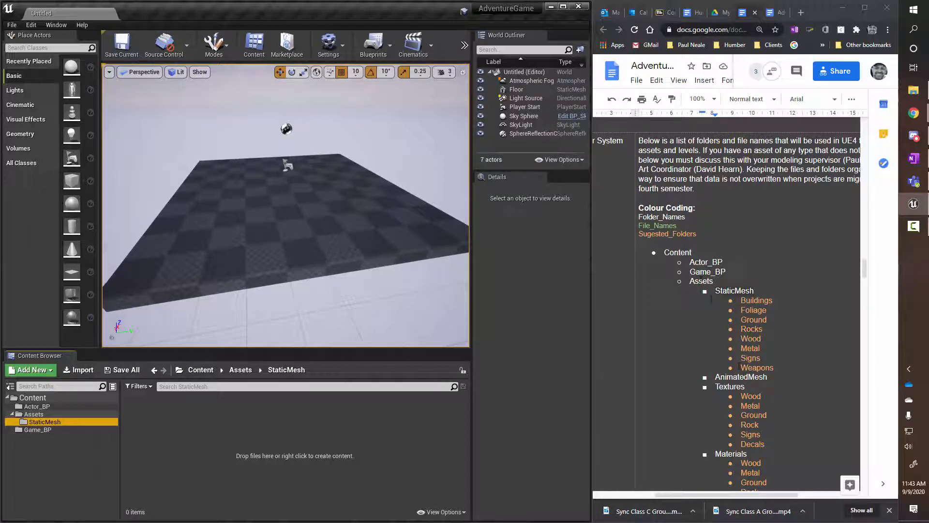
# Copy the name AnimatedMesh from the document and create a subfolder with that name inside Assets.
pyautogui.doubleClick(746, 377)
pyautogui.hotkey('ctrl', 'c')
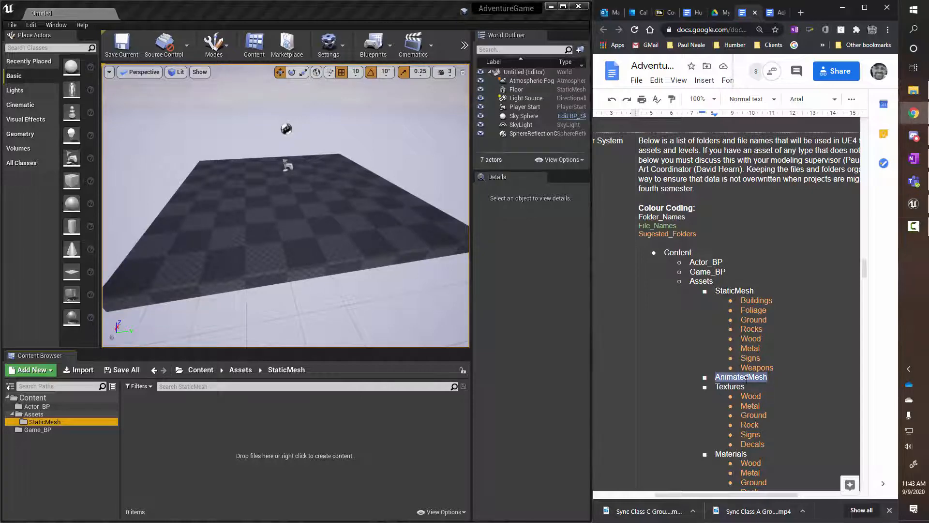
pyautogui.rightClick(35, 414)
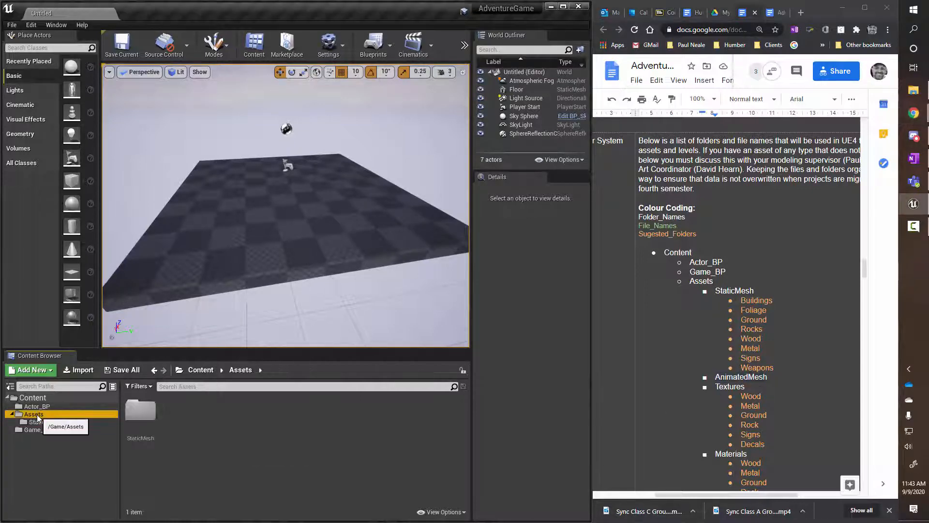
pyautogui.click(71, 192)
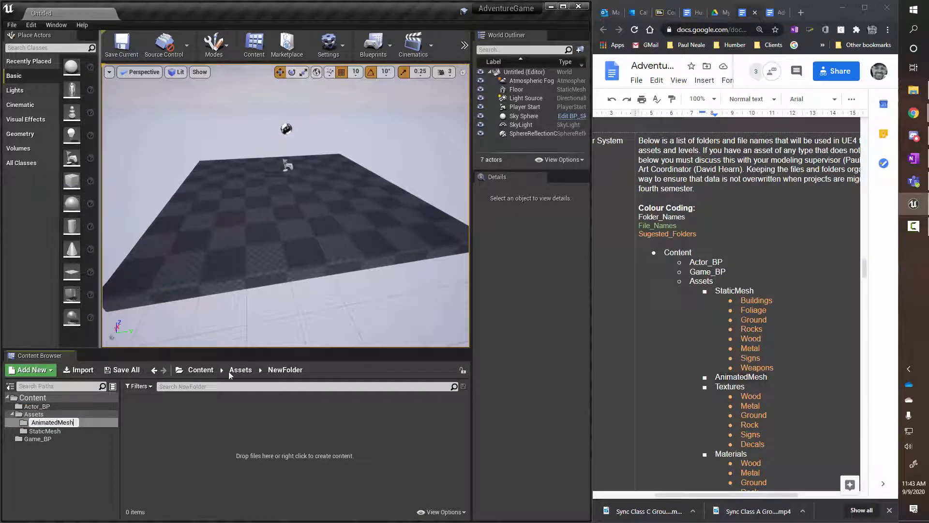
pyautogui.hotkey('ctrl', 'v')
# Copy the name Textures from the document and create a subfolder with that name inside Assets.
pyautogui.doubleClick(730, 386)
pyautogui.hotkey('ctrl', 'c')
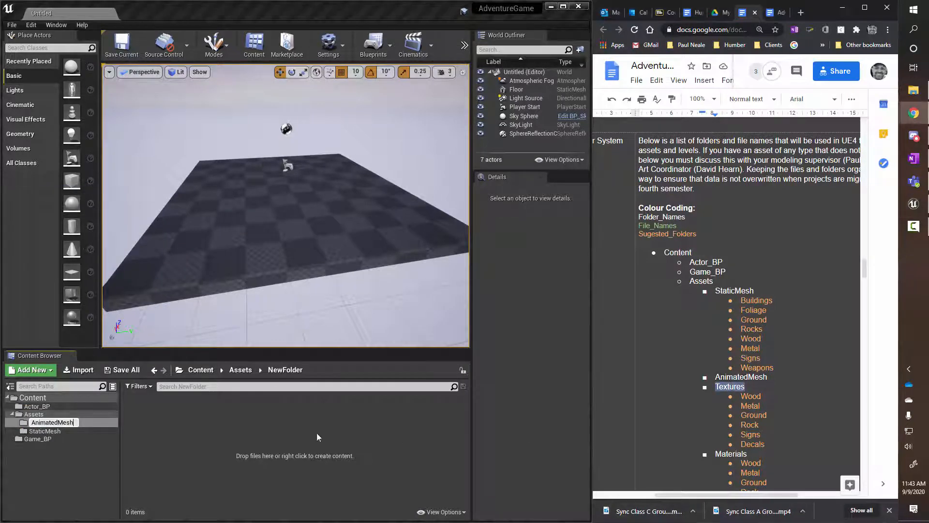
pyautogui.rightClick(34, 415)
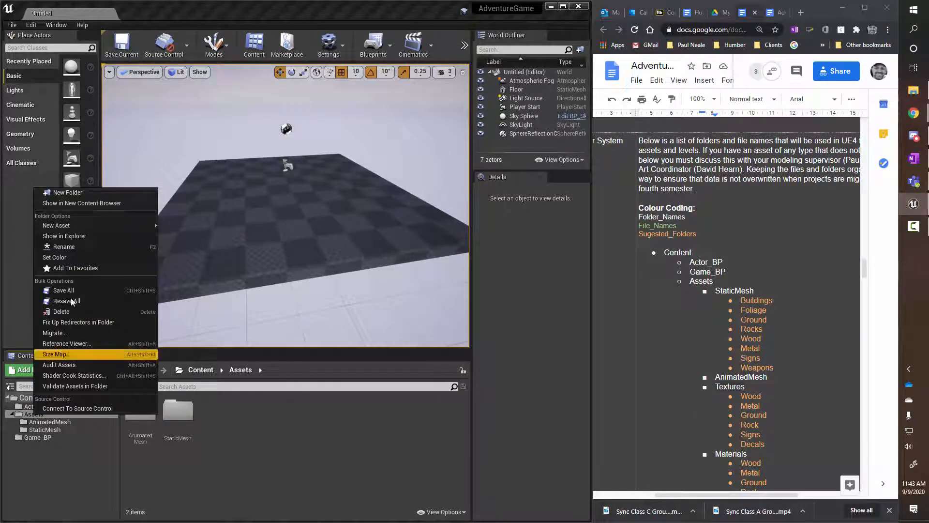
pyautogui.click(79, 194)
pyautogui.hotkey('ctrl', 'v')
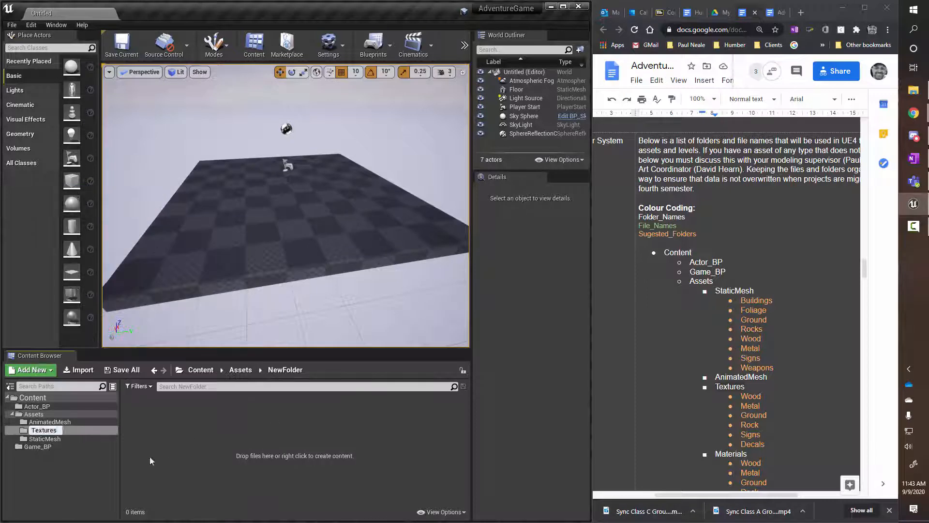
pyautogui.press('Return')
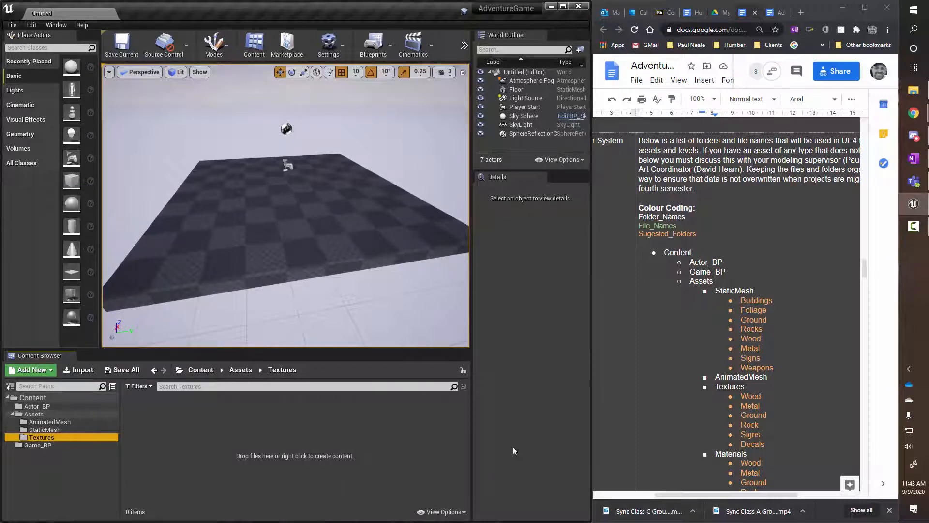
# Locate the Materials folder name in the document's list of Assets subfolders.
pyautogui.scroll(-2, 726, 300)
pyautogui.scroll(-2, 734, 261)
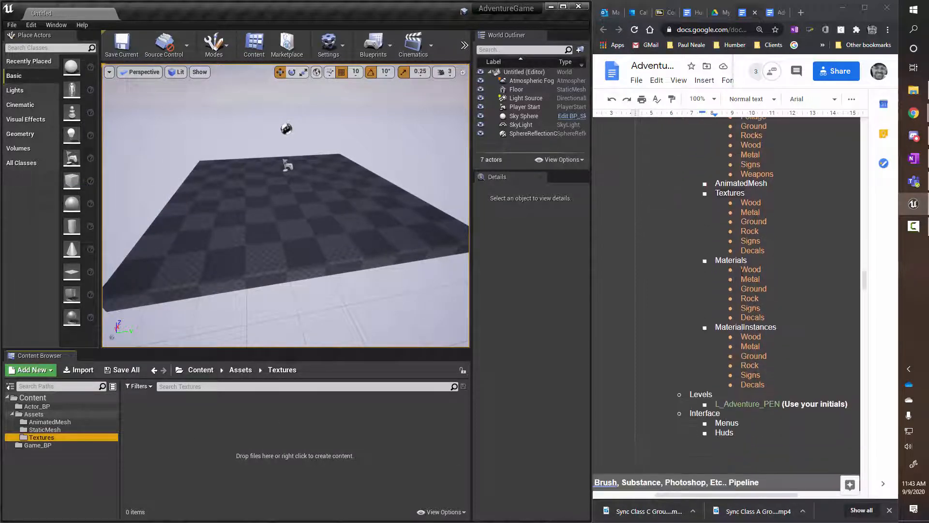
pyautogui.click(734, 261)
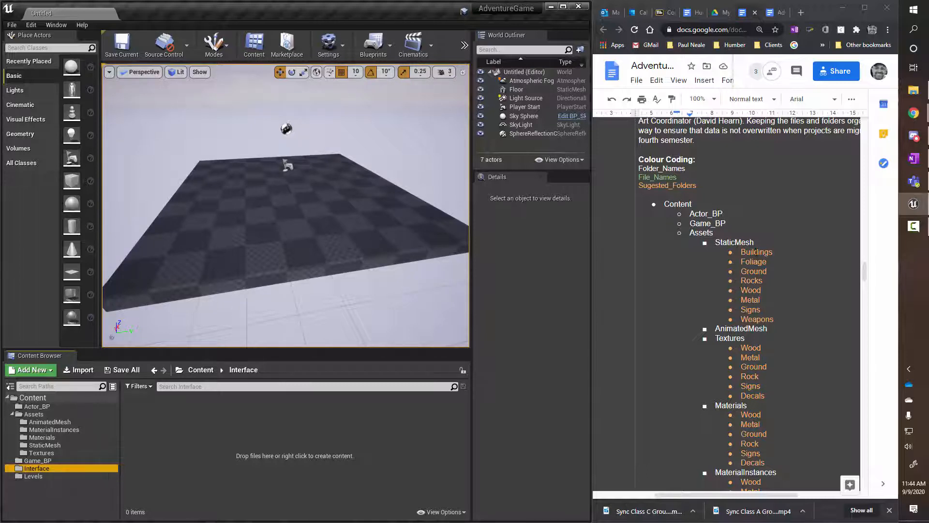
# Copy the suggested name Rocks from the document and create a subfolder with that name inside StaticMesh.
pyautogui.doubleClick(756, 251)
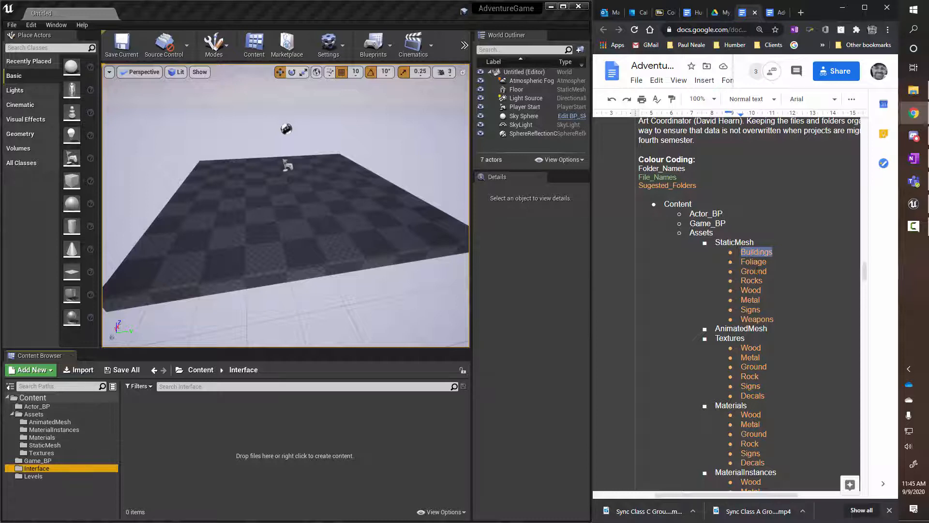
pyautogui.doubleClick(754, 251)
pyautogui.doubleClick(752, 280)
pyautogui.hotkey('ctrl', 'c')
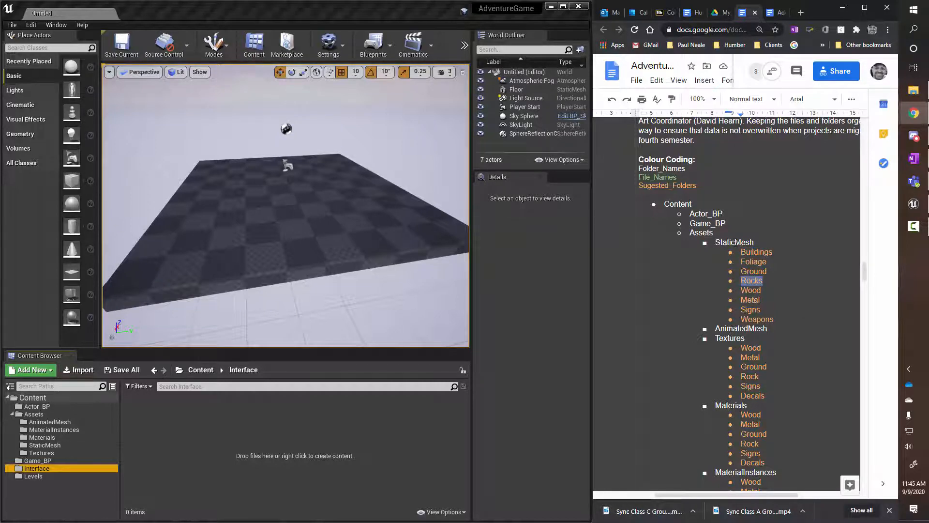
pyautogui.click(45, 445)
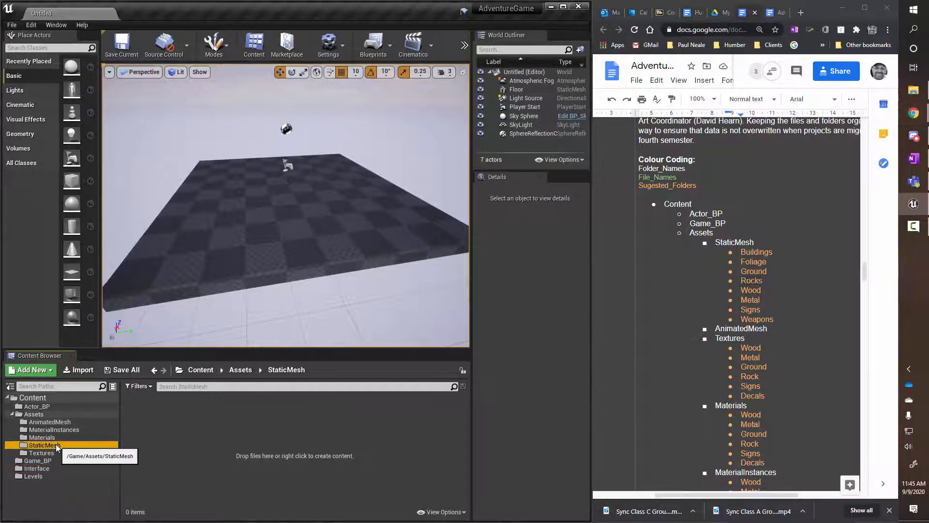
pyautogui.rightClick(57, 448)
pyautogui.click(119, 220)
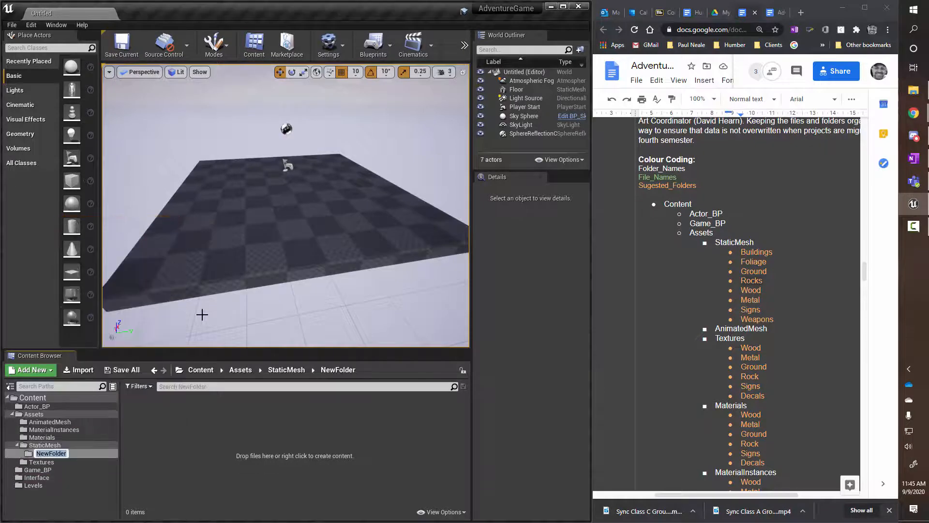
pyautogui.hotkey('ctrl', 'v')
pyautogui.press('Return')
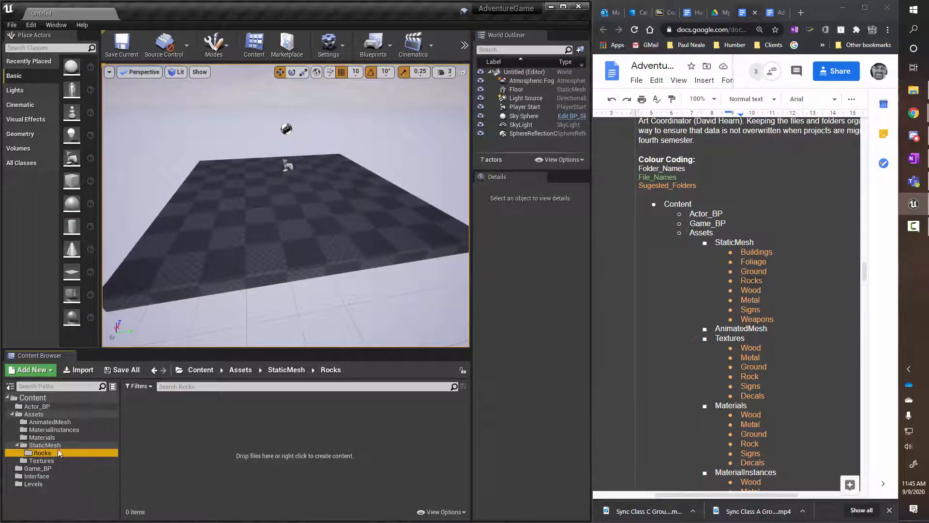